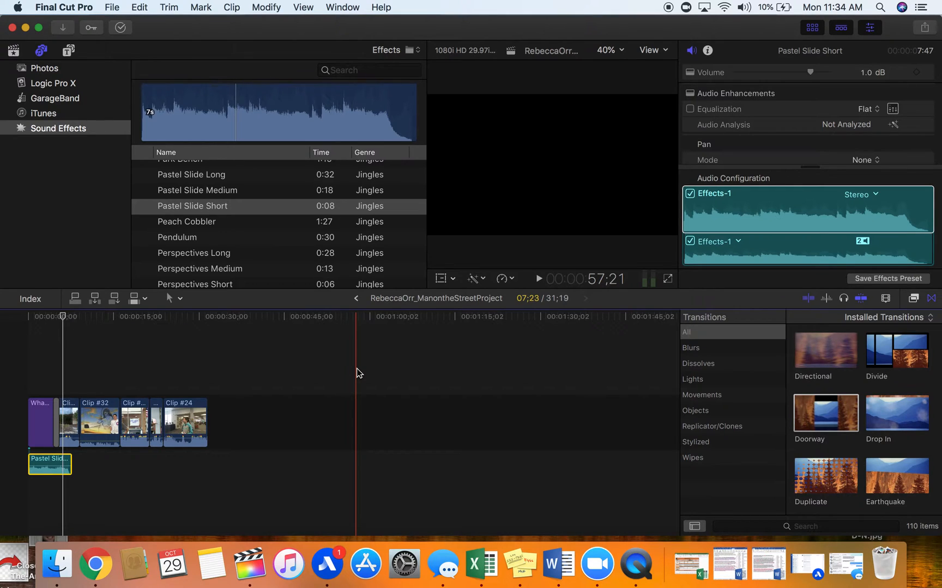
Step: Start a Master File export of the project and place the cursor in its title field
click(114, 6)
mouse_move(170, 151)
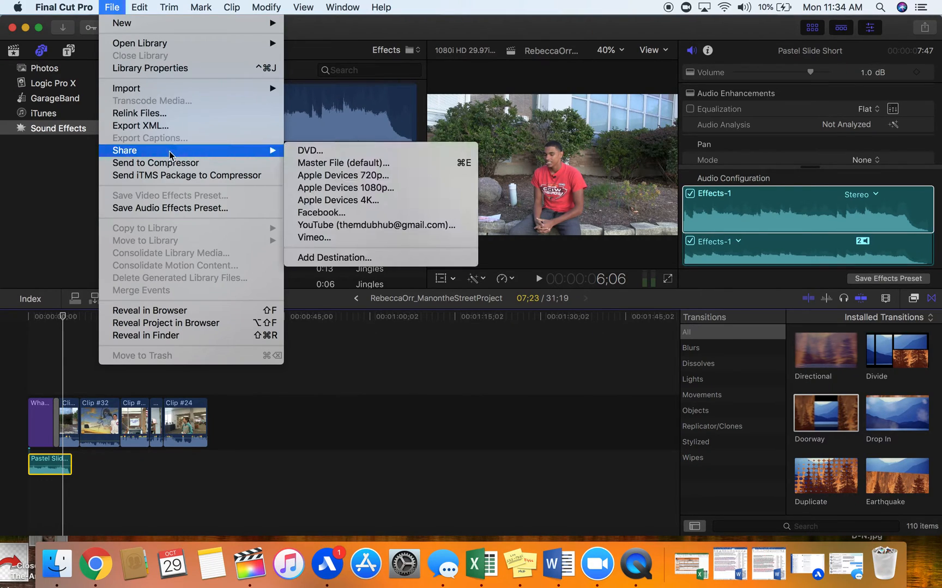
click(391, 167)
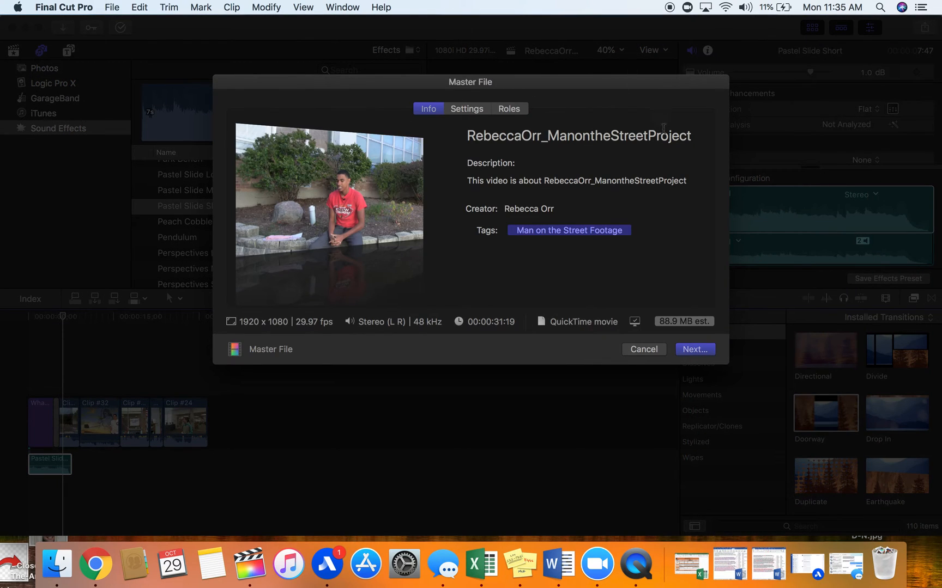
click(630, 133)
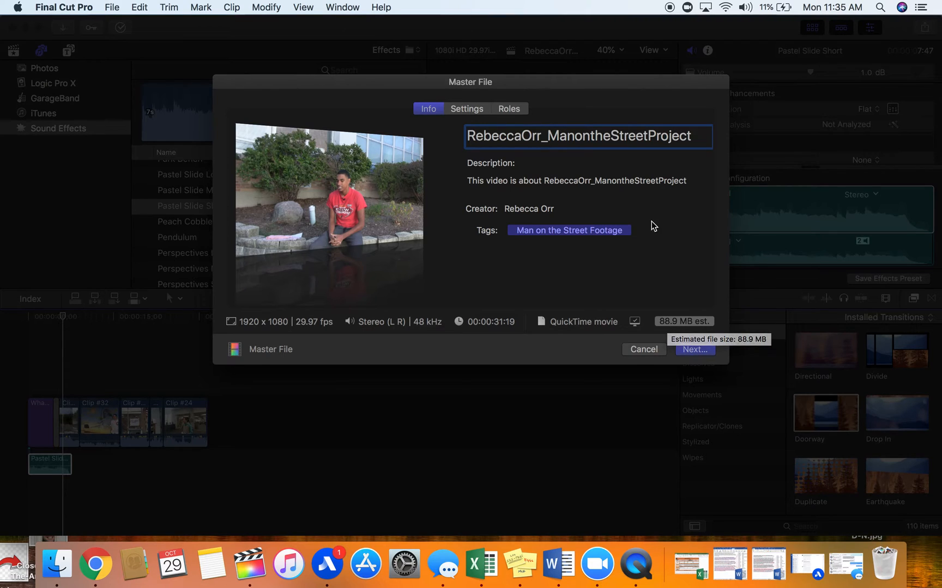
Step: Try the Apple ProRes 422 Proxy, 422 LT and 422 video codecs in the export settings, and set the codec back to H.264
click(462, 107)
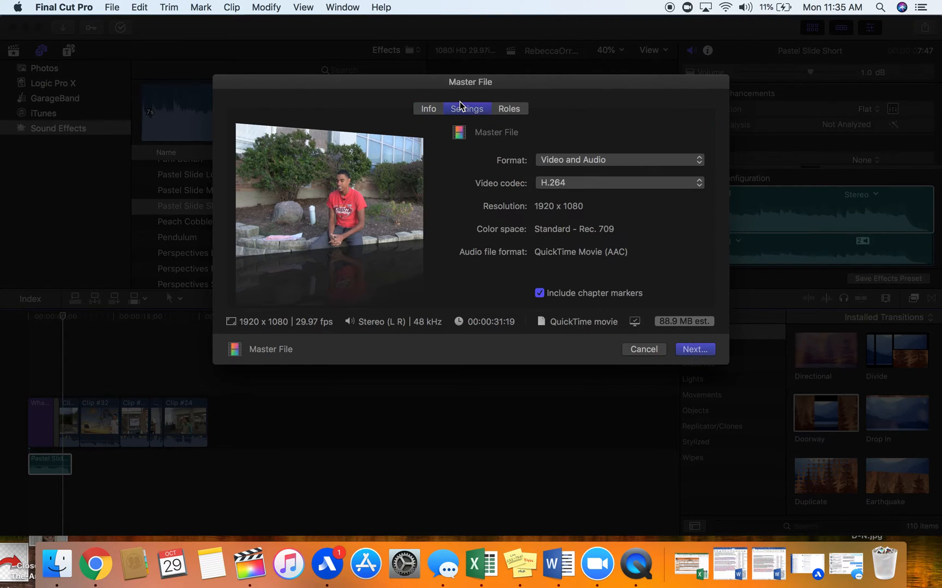
click(596, 161)
click(596, 160)
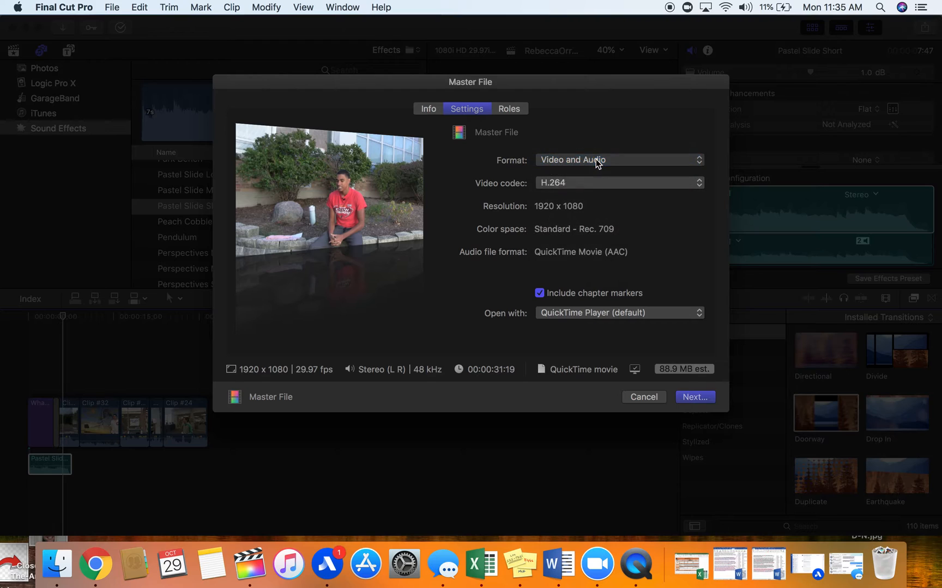
click(594, 182)
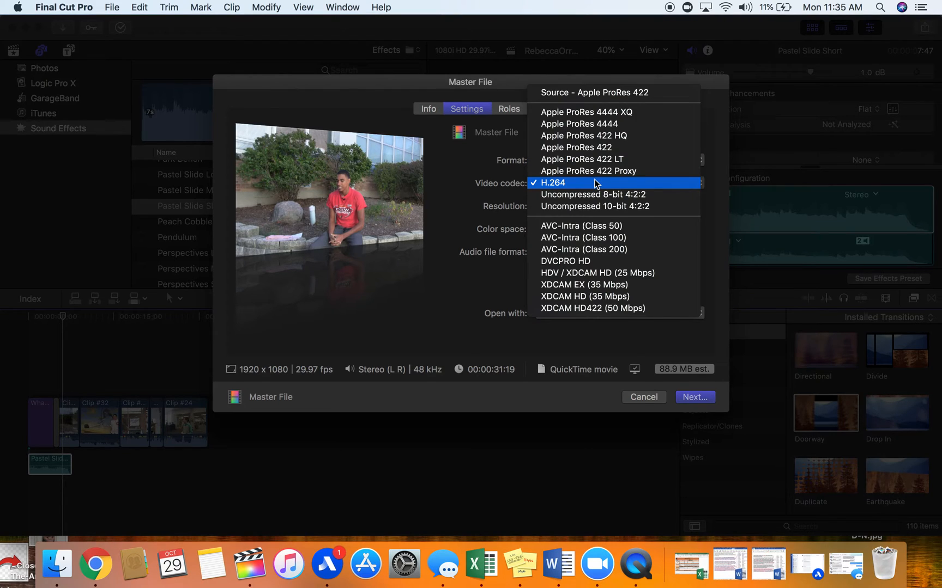
click(622, 174)
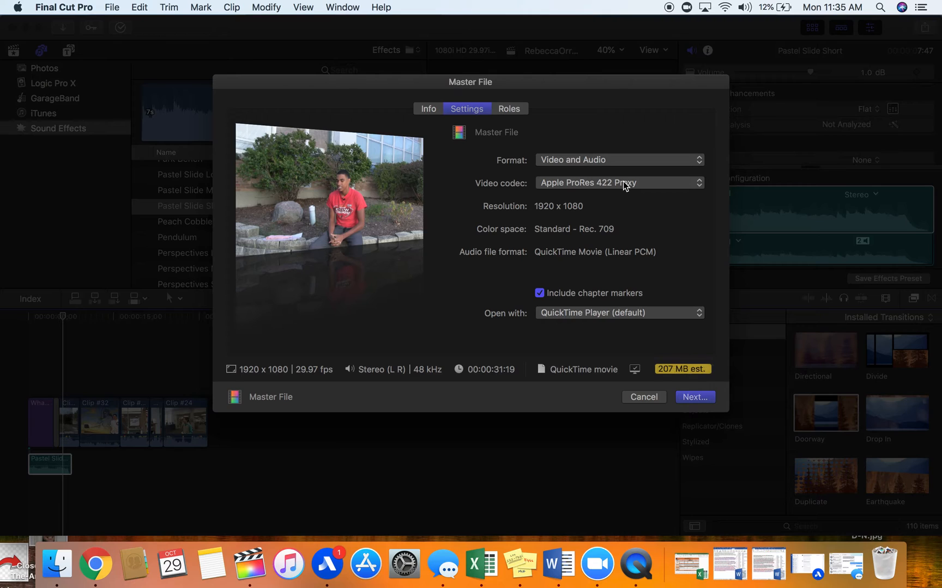
click(624, 185)
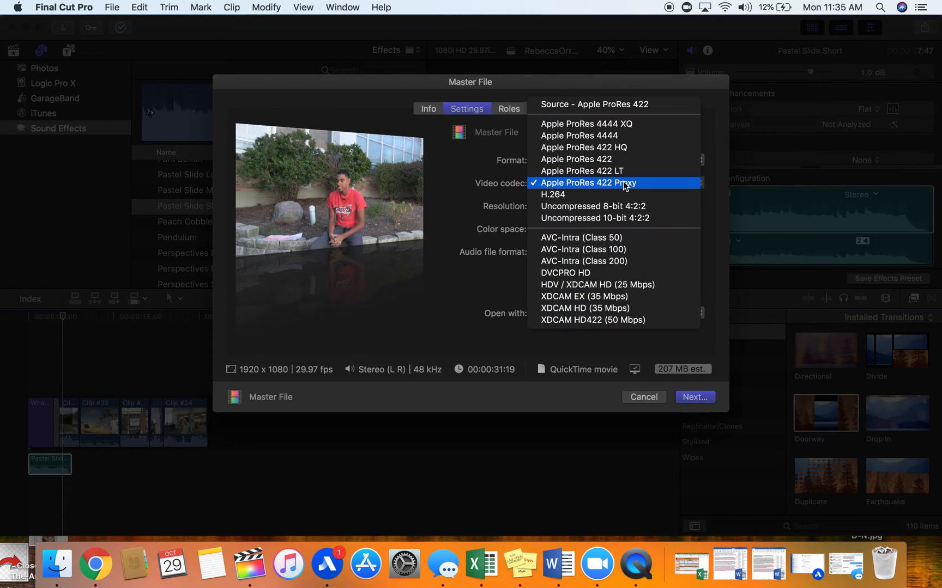
click(623, 174)
click(621, 185)
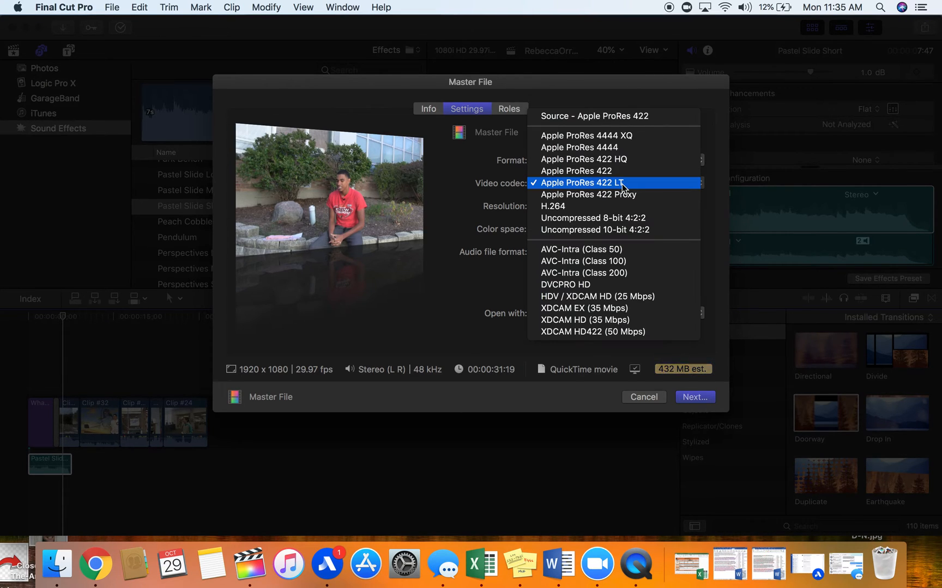
click(619, 171)
click(622, 182)
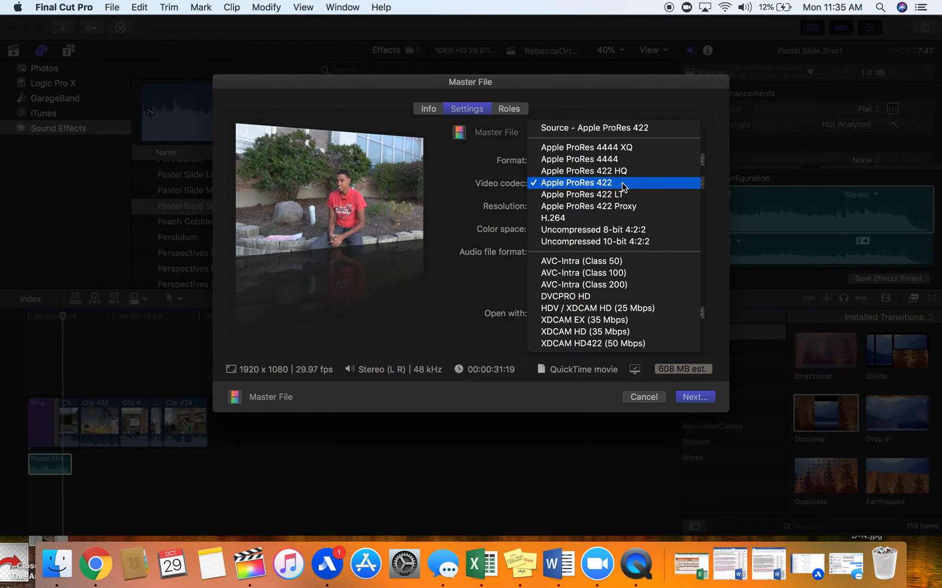
click(615, 215)
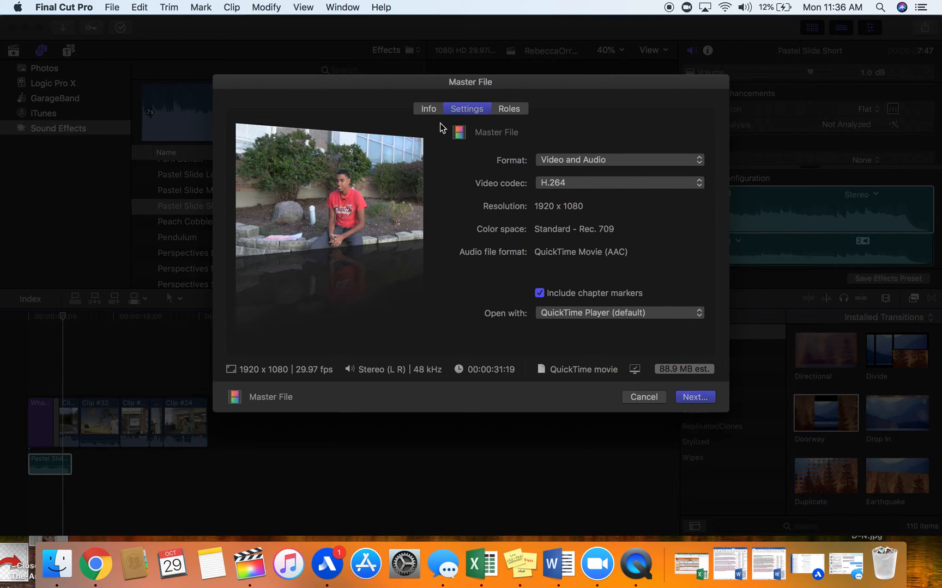
Step: Review the export's title and description, and save the master file to the iCloud Desktop under the project's name
click(426, 109)
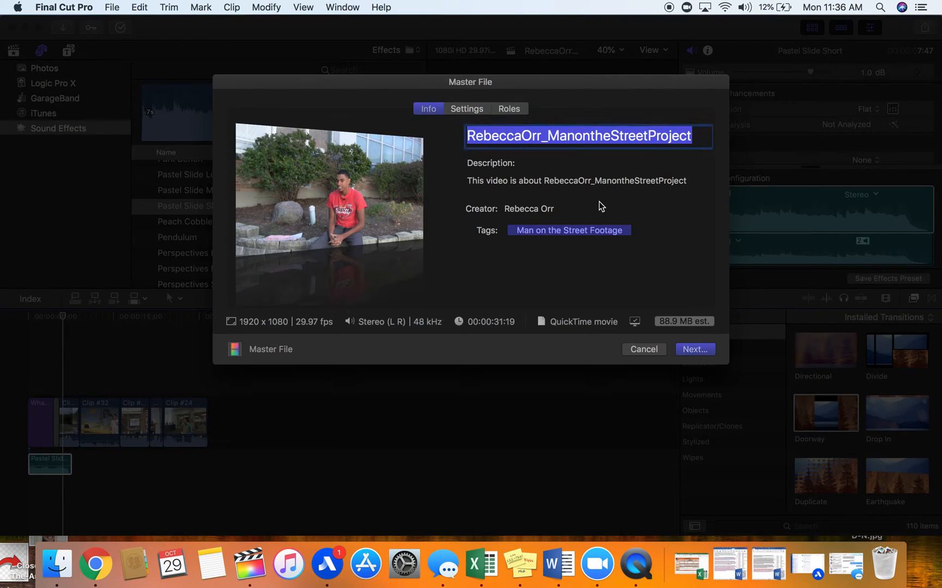
click(643, 181)
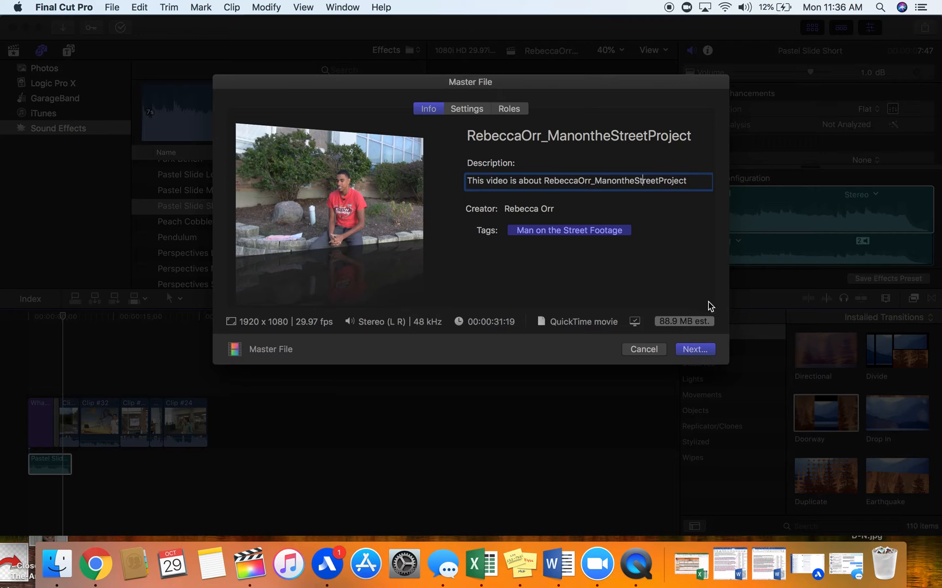
click(696, 351)
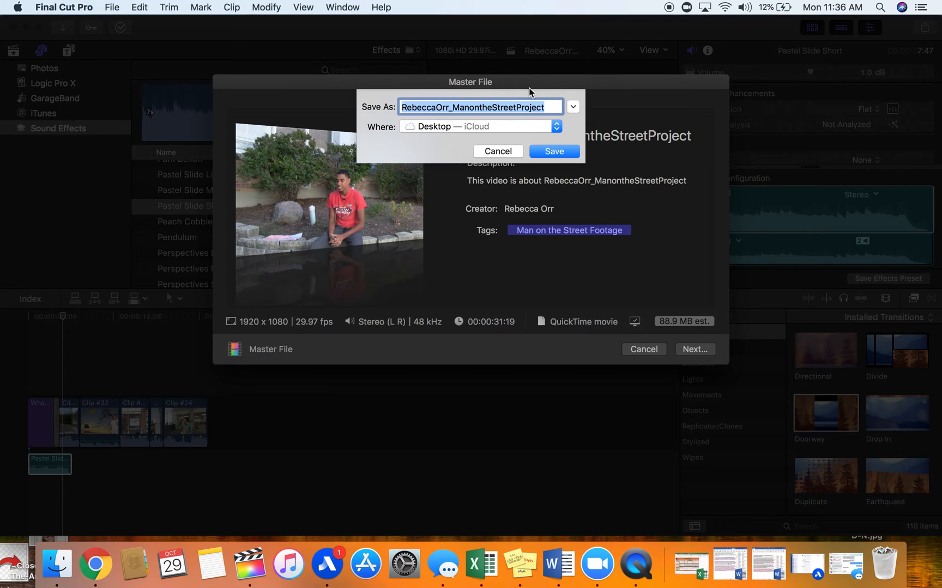
click(559, 154)
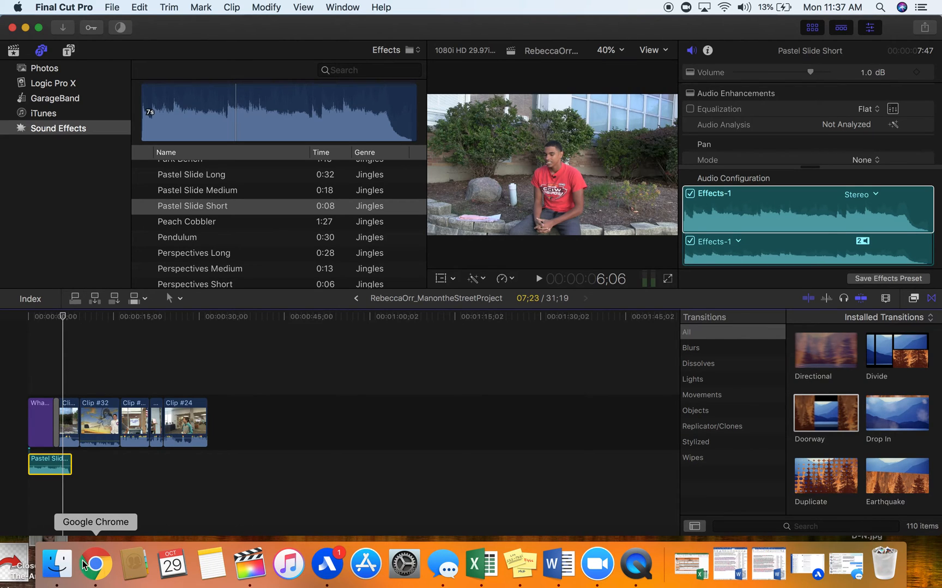
Step: Switch to Google Drive in Chrome and open the Broadcasting 18-19 team drive
click(96, 567)
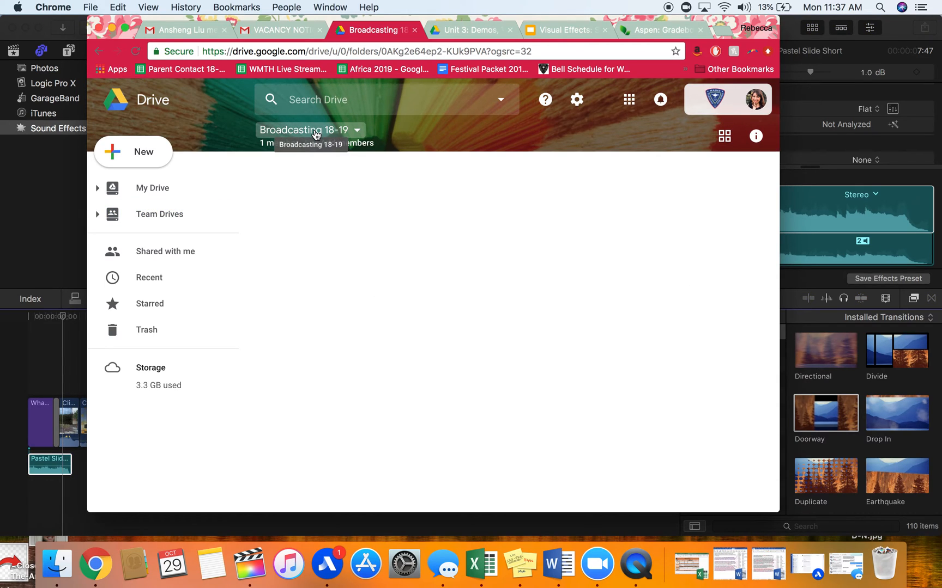
click(282, 133)
click(283, 133)
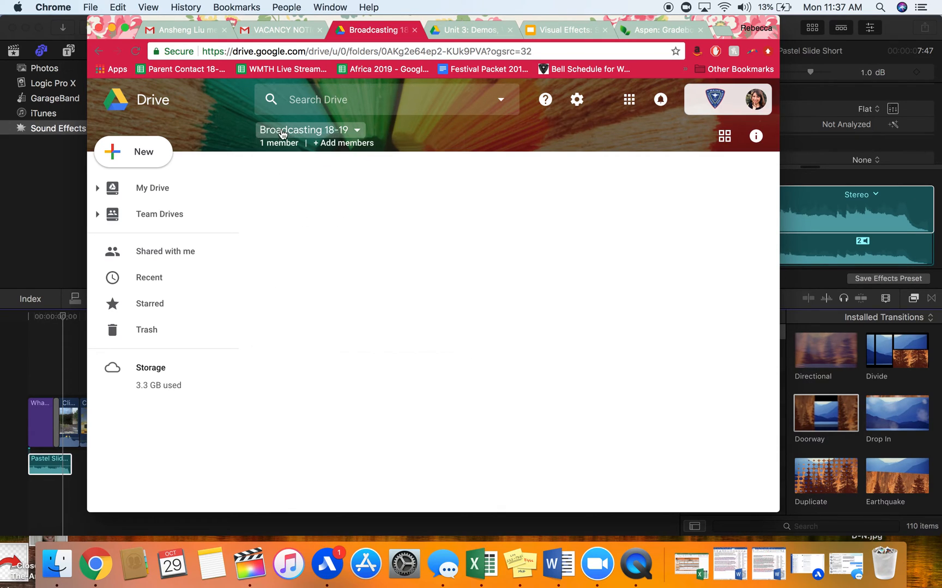
click(155, 189)
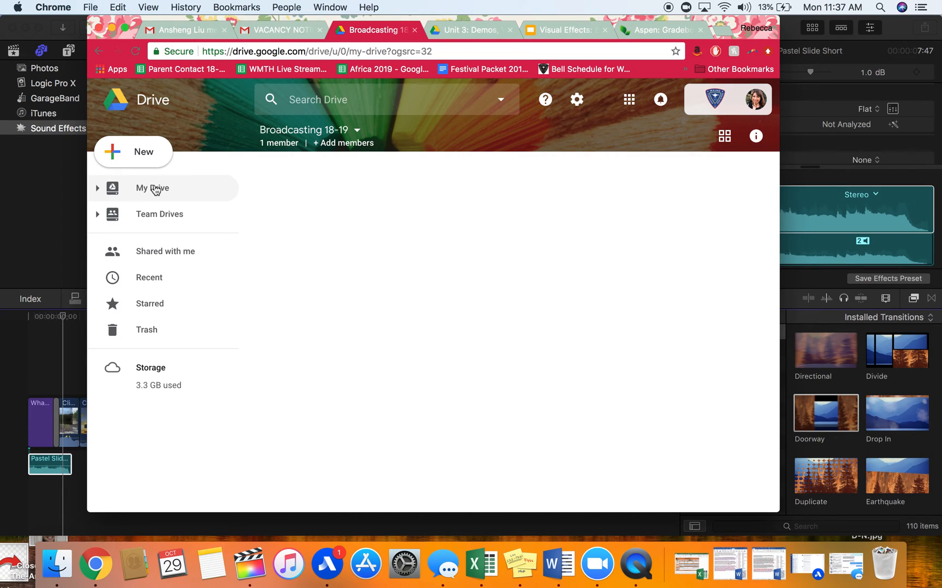
click(152, 215)
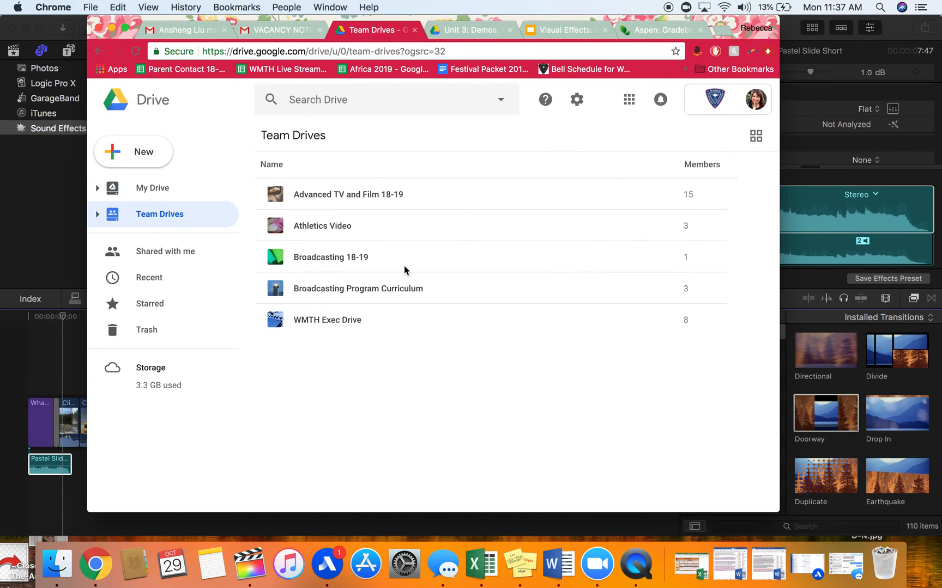
click(331, 256)
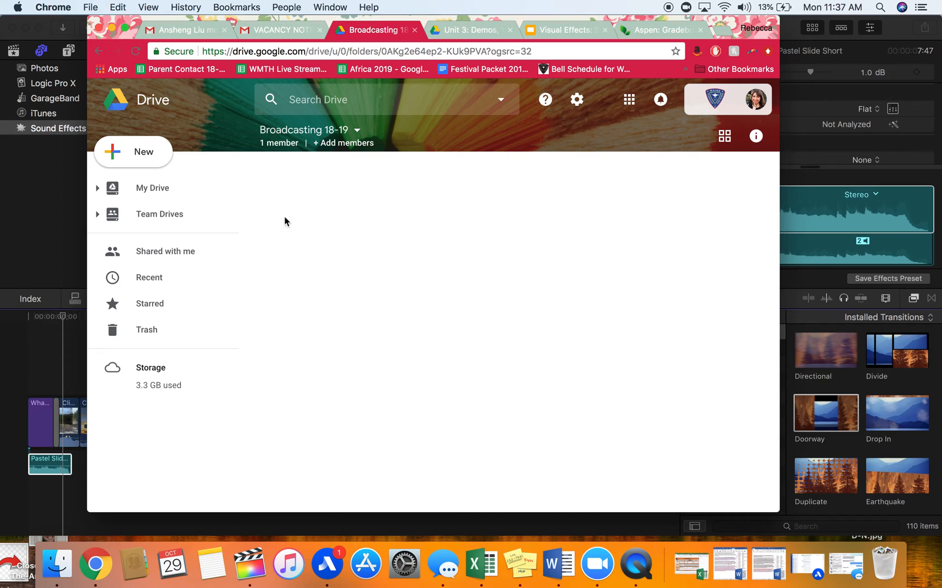
Step: Create a folder named "Man on the Street" in the Broadcasting 18-19 team drive and open it
click(138, 153)
click(158, 158)
text(Man on the St)
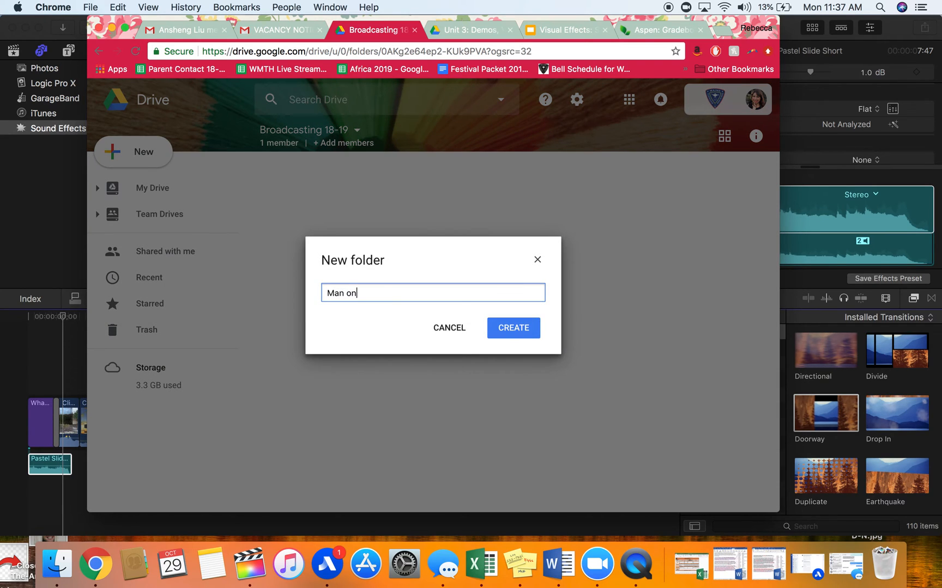
key(BackSpace)
text(re)
key(BackSpace)
key(BackSpace)
text(treet)
click(521, 329)
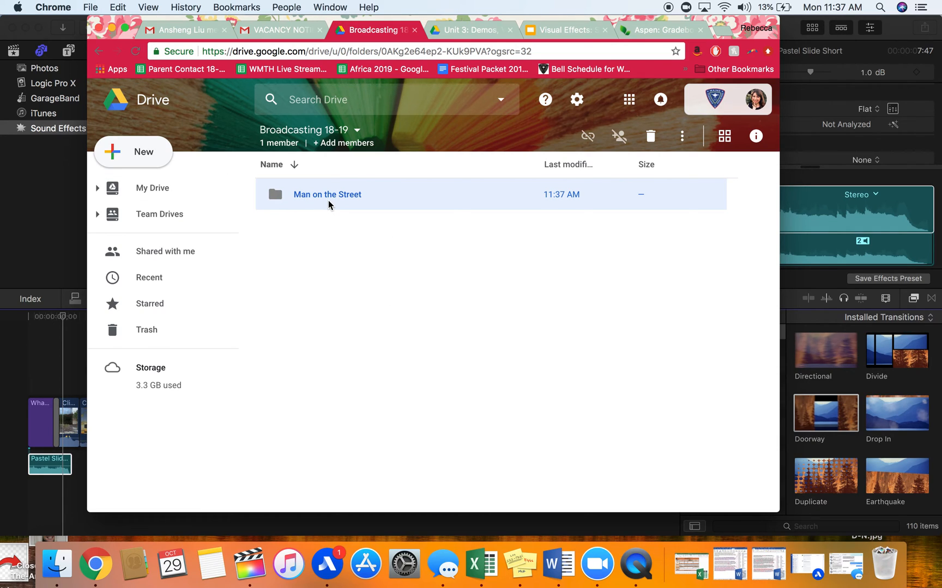
double_click(331, 198)
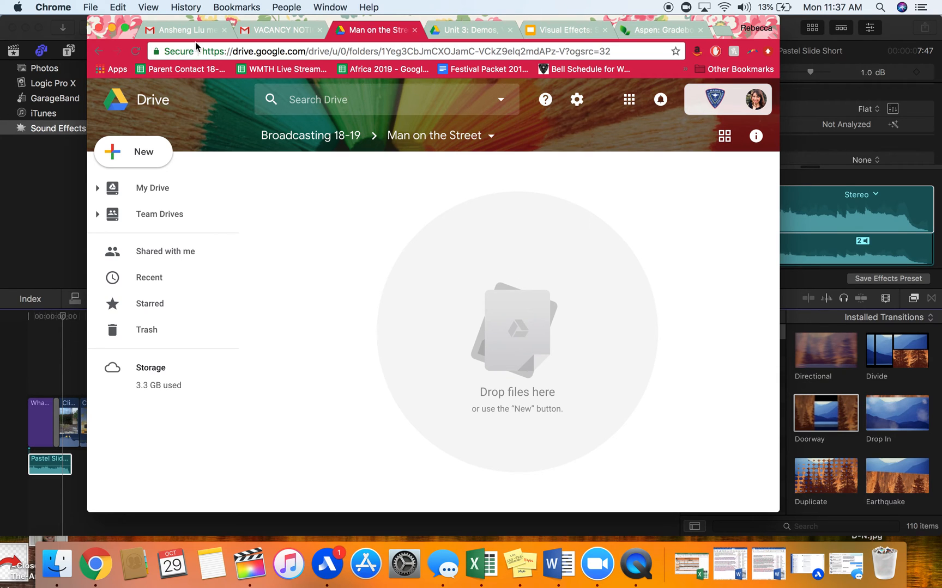
drag(133, 21, 316, 15)
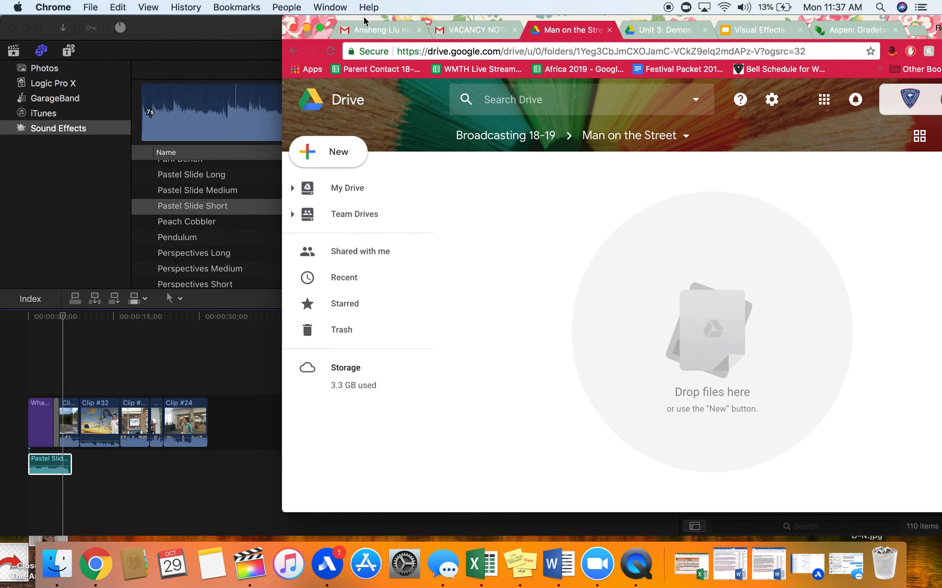
drag(364, 20, 180, 20)
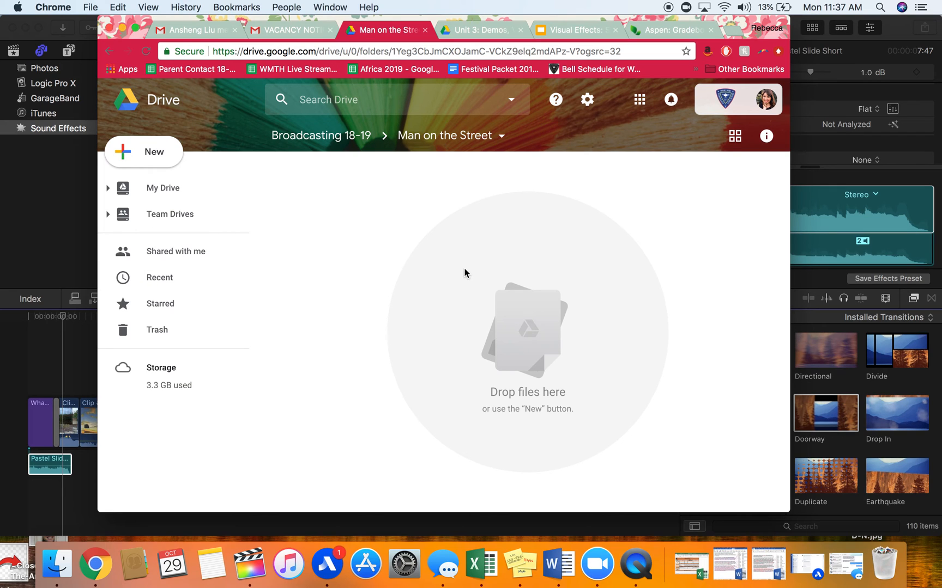
drag(530, 23, 533, 55)
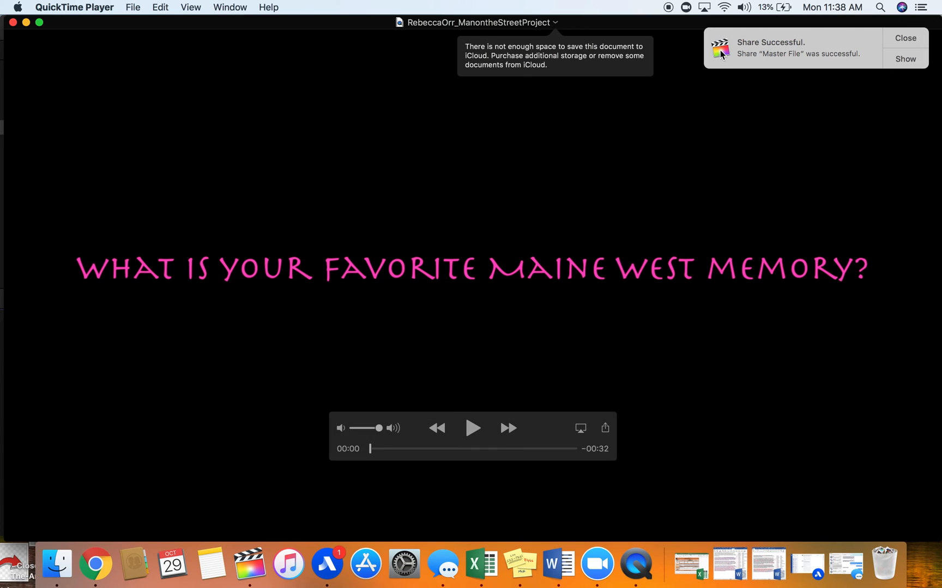
Step: Dismiss the share notification and close the exported movie in QuickTime Player
click(915, 40)
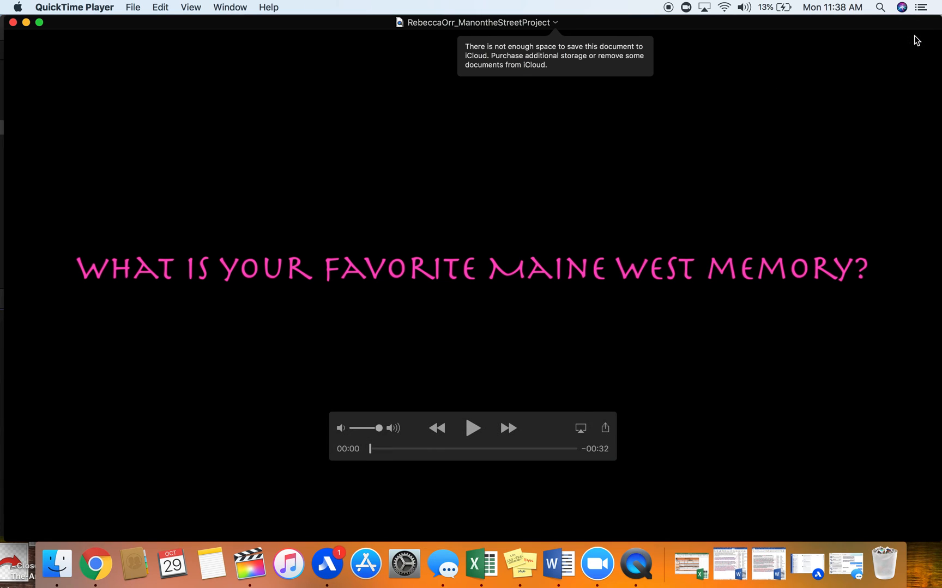
click(12, 23)
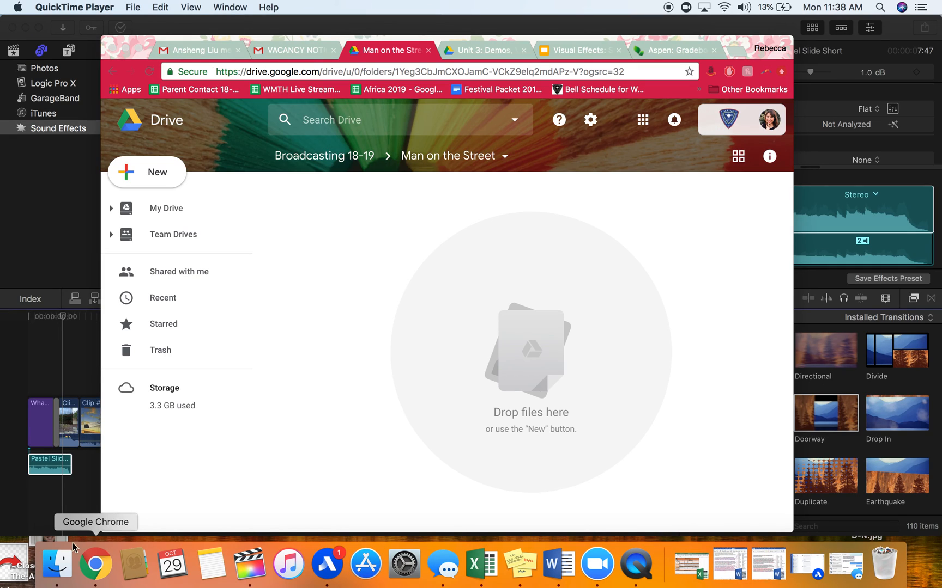
Step: Open the Desktop folder in Finder and show its files as a list sorted by date modified
click(57, 564)
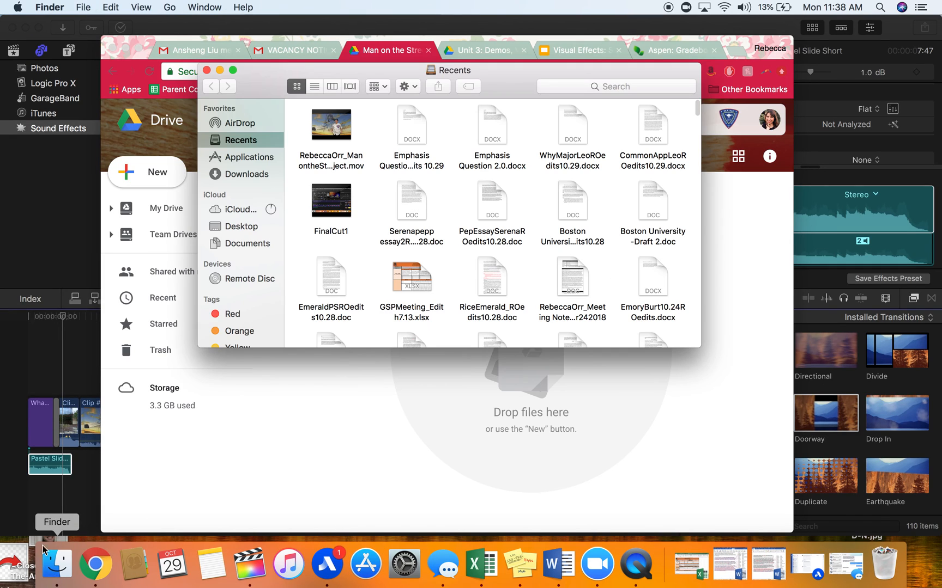
click(238, 229)
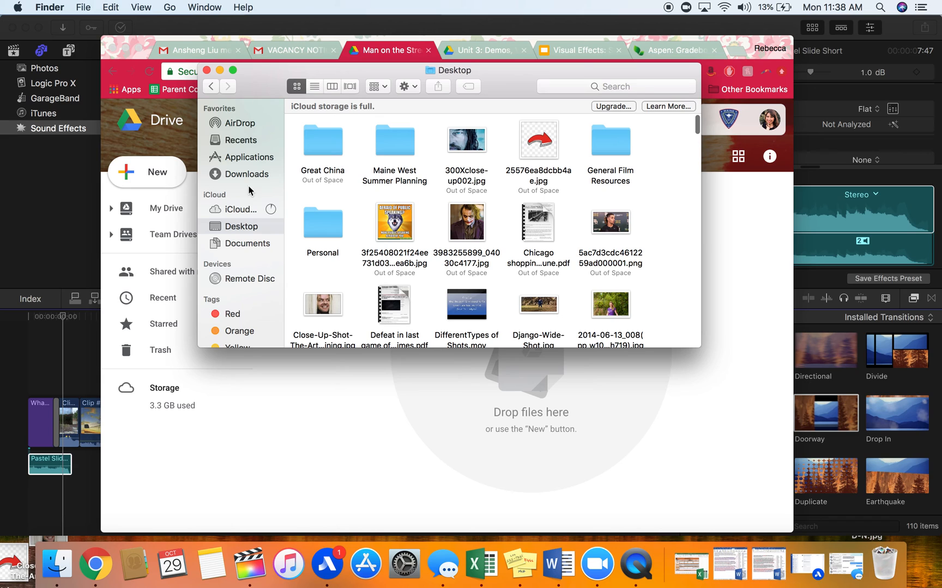
click(243, 211)
click(243, 175)
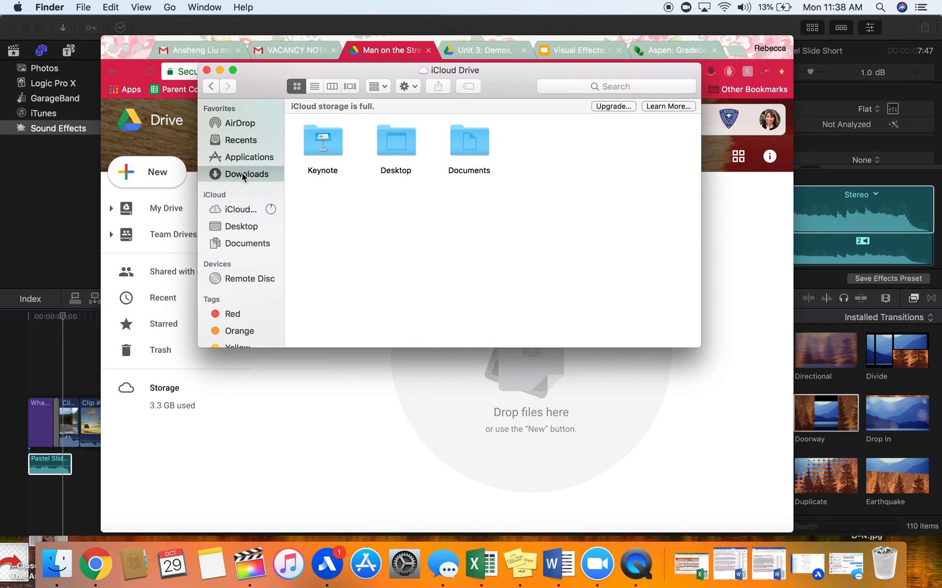
click(243, 231)
scroll(560, 223, down, 1)
scroll(561, 226, up, 1)
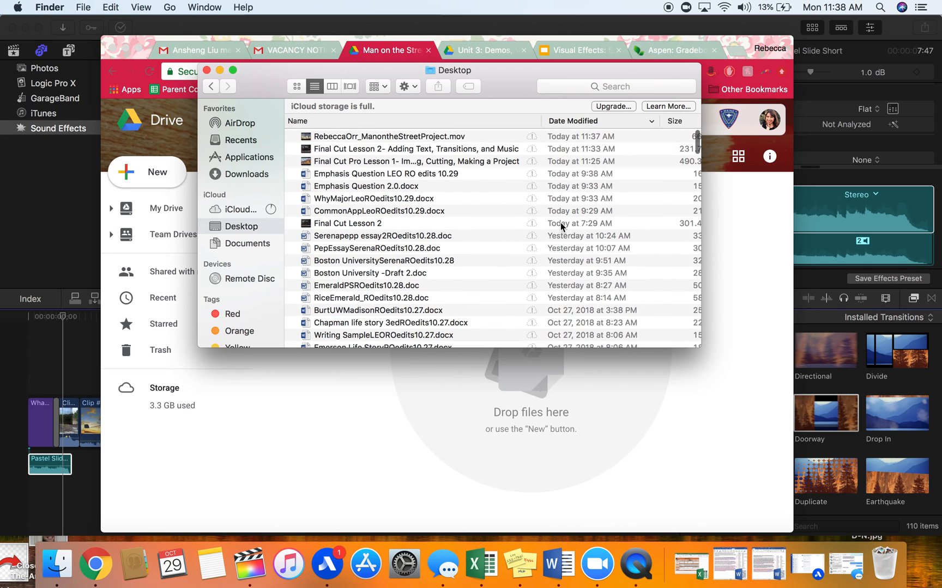
Step: Upload the exported .mov file from the Desktop folder into Google Drive's Man on the Street folder
click(423, 139)
drag(471, 64, 668, 49)
drag(626, 122, 337, 254)
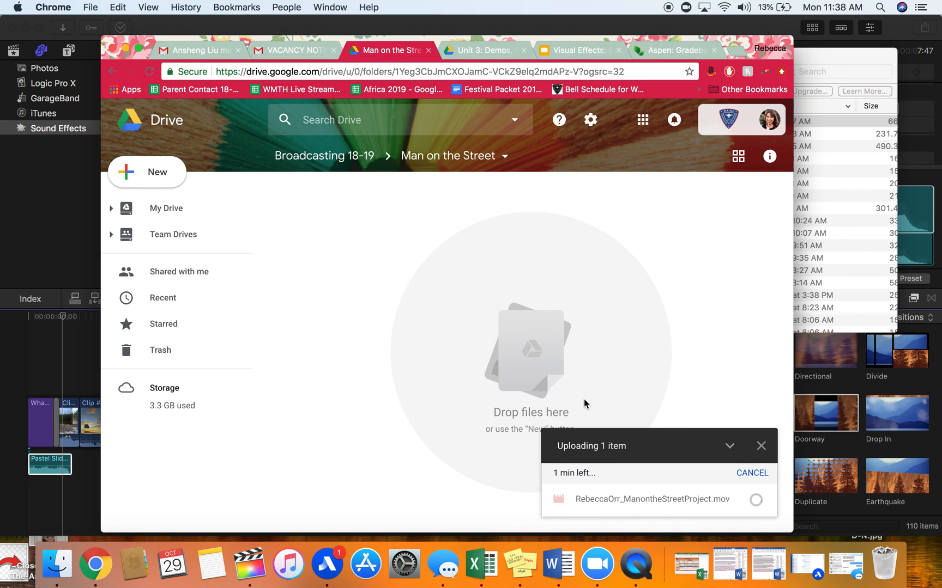